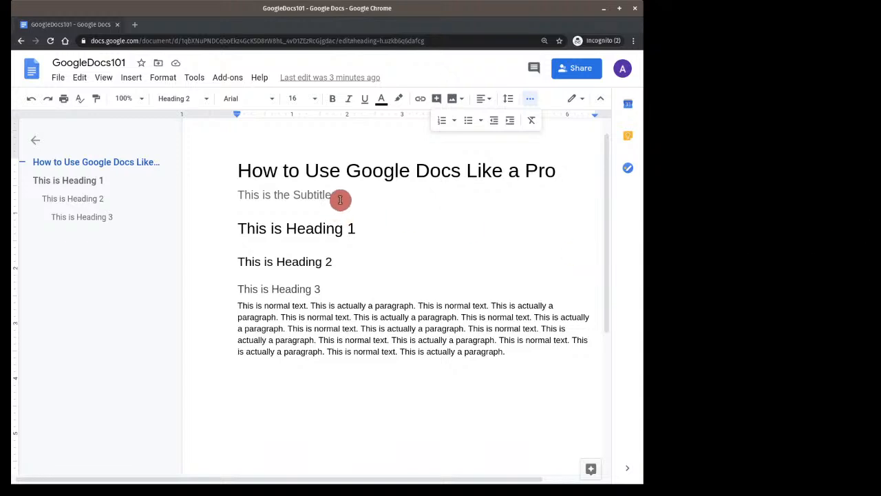
Select the subtitle text
drag(342, 195, 238, 194)
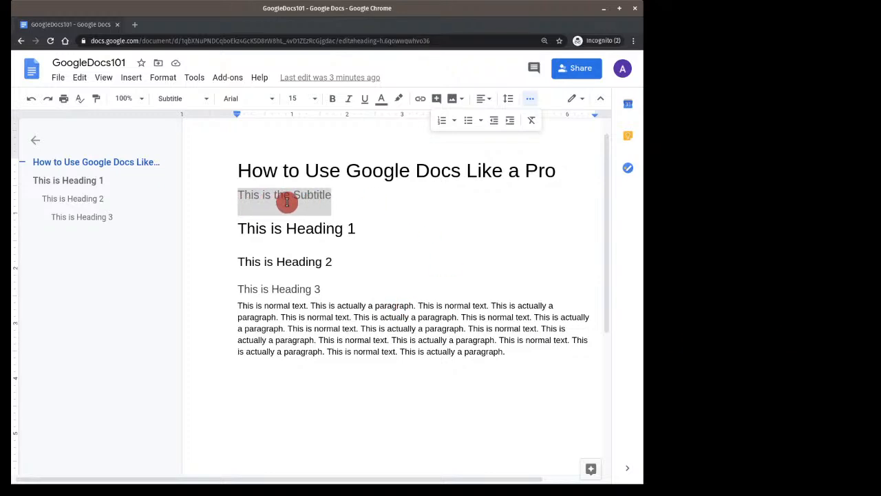
Check the Heading 3 line, then select the sentence 'This is normal text.'
click(365, 288)
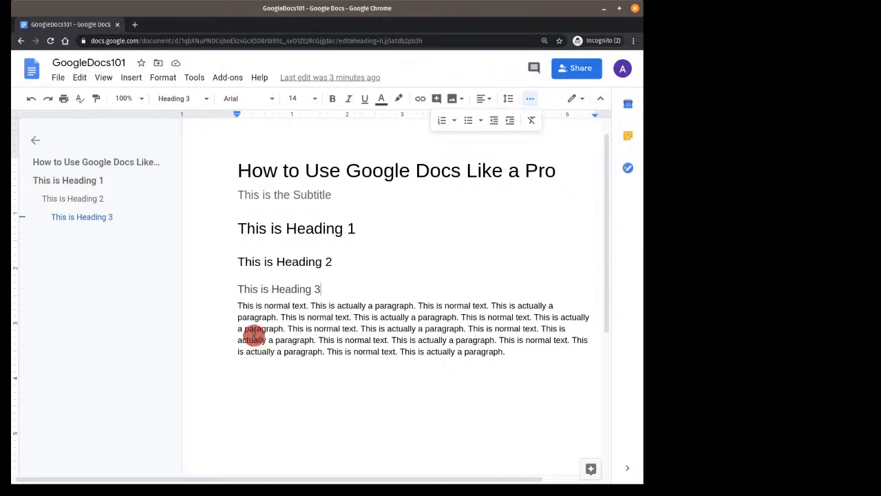
click(239, 307)
drag(239, 306, 310, 306)
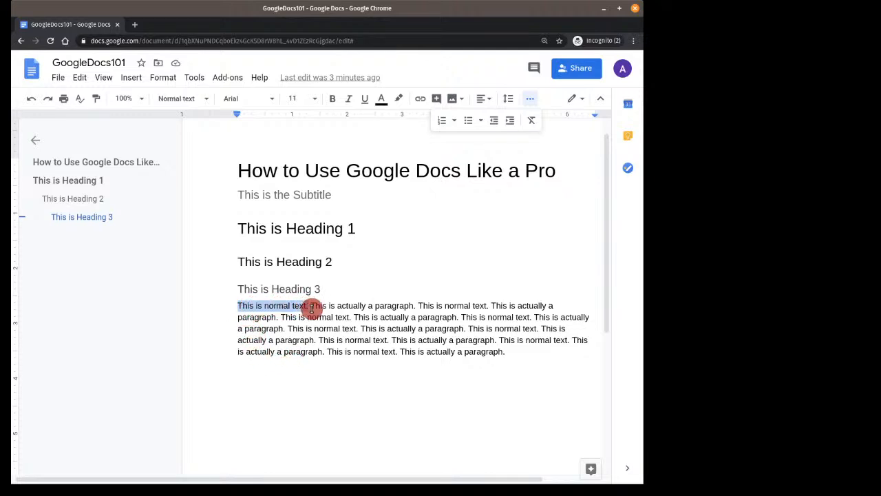
Make the paragraph's first sentence bold and its second sentence italic
click(332, 100)
click(315, 411)
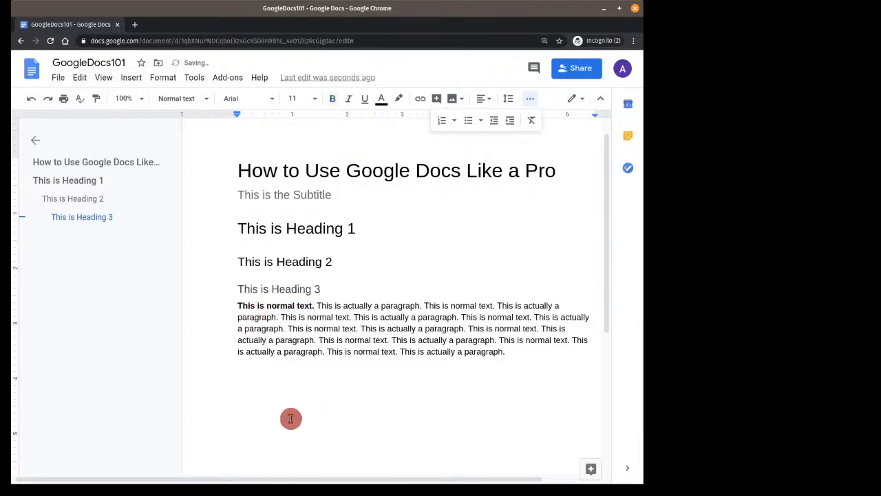
drag(317, 305, 423, 305)
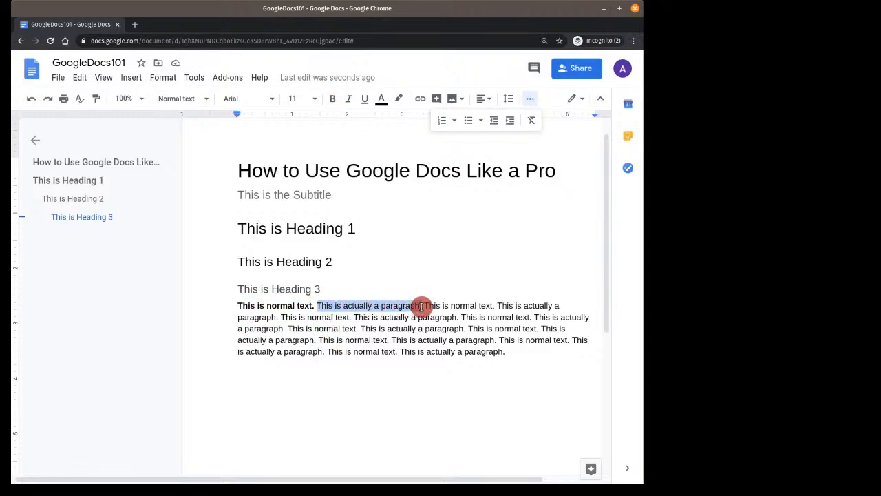
click(349, 99)
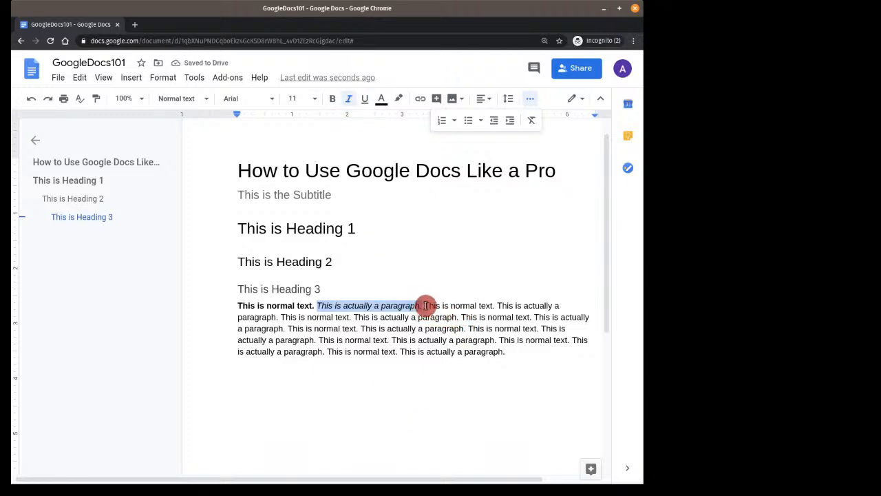
Underline the third sentence including its period, then add a new line below the paragraph
drag(424, 306, 492, 305)
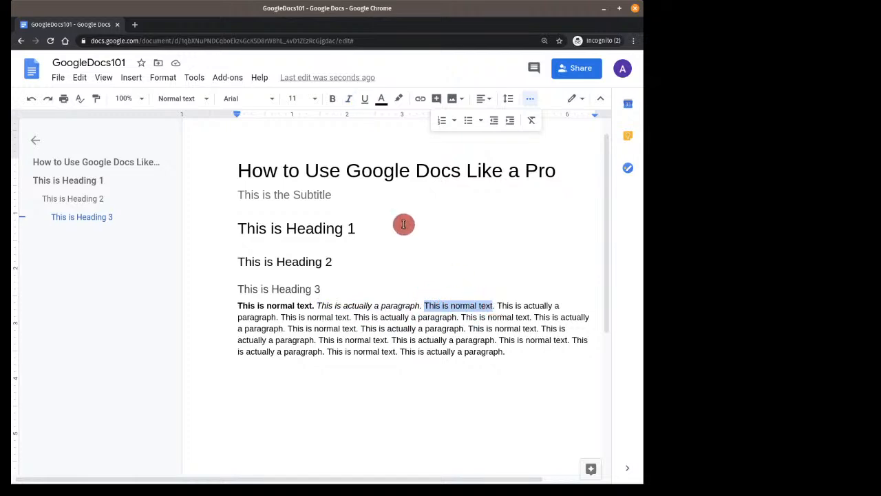
key(shift+Right)
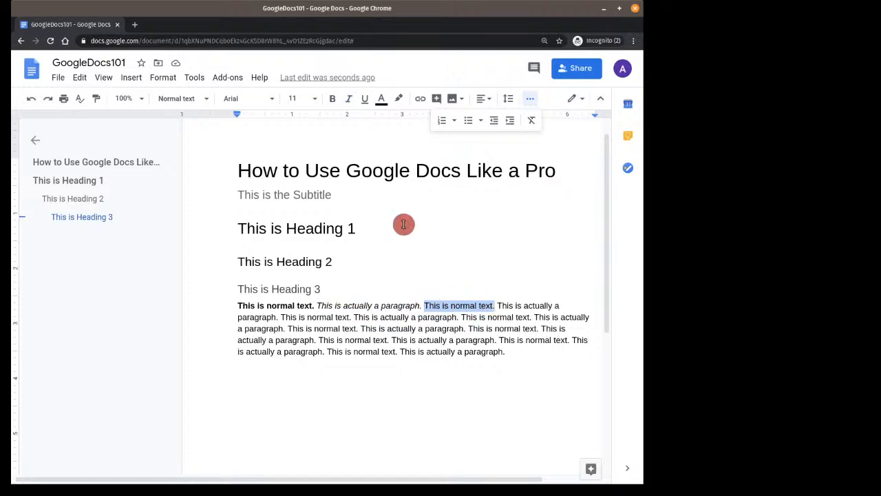
click(367, 100)
click(411, 403)
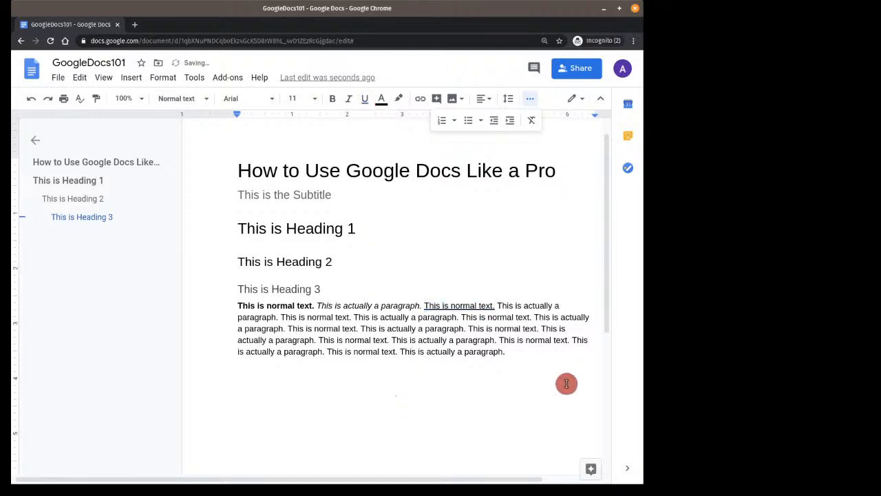
key(Return)
key(Return)
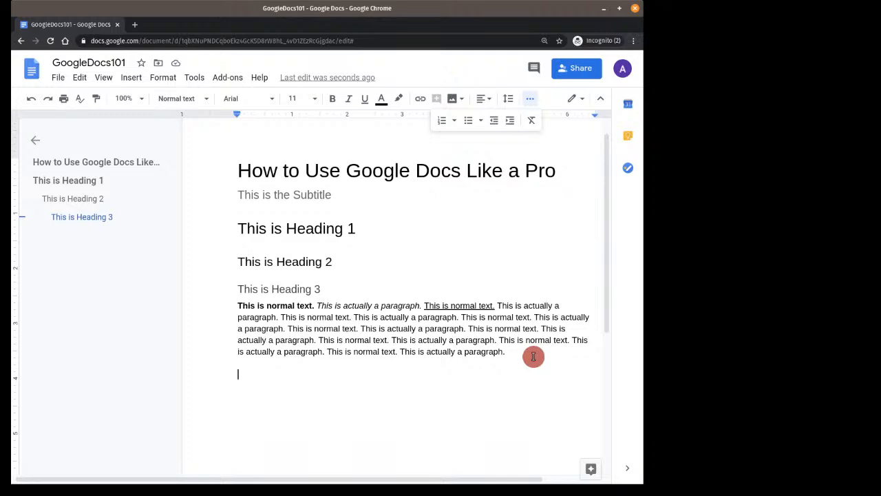
Type 'How to Win Friends and Influence People' underlined, then ' is a great book.' without underline
key(ctrl+u)
text(How to Win Friends and Influence People)
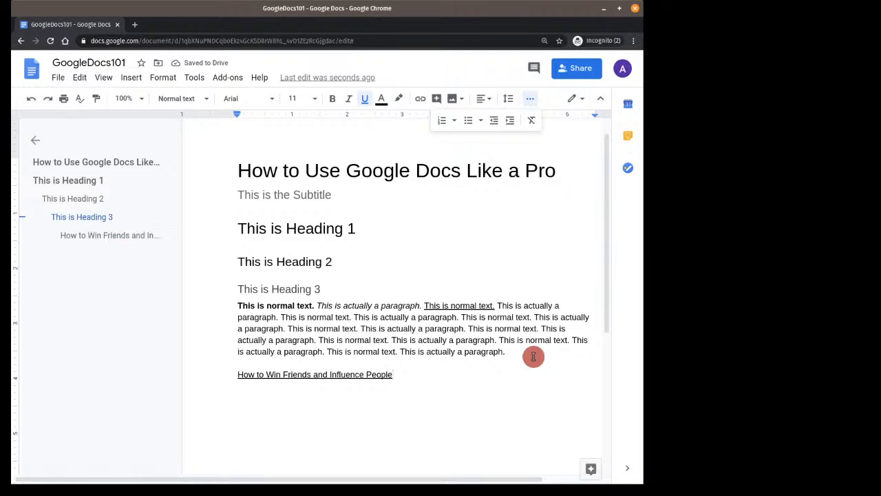
text( is a great book)
key(BackSpace)
key(BackSpace)
key(BackSpace)
key(BackSpace)
key(BackSpace)
key(BackSpace)
key(BackSpace)
key(BackSpace)
key(BackSpace)
key(BackSpace)
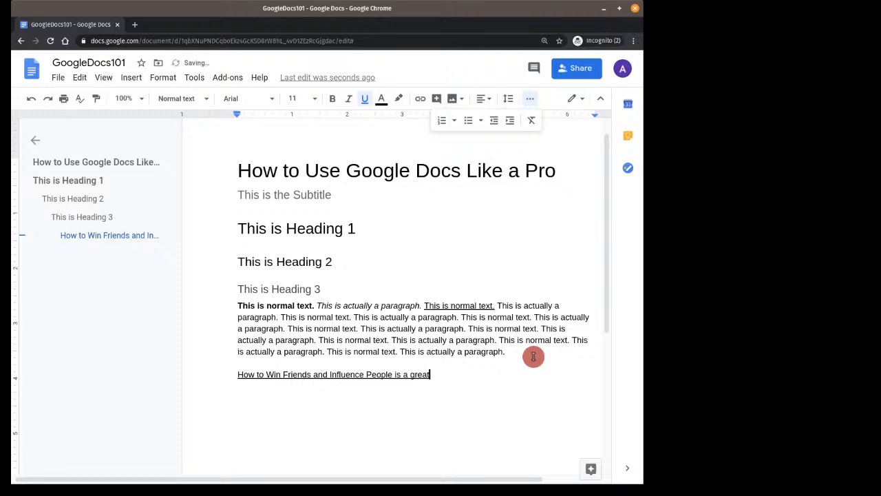
key(BackSpace)
key(BackSpace)
key(BackSpace)
key(BackSpace)
key(BackSpace)
key(BackSpace)
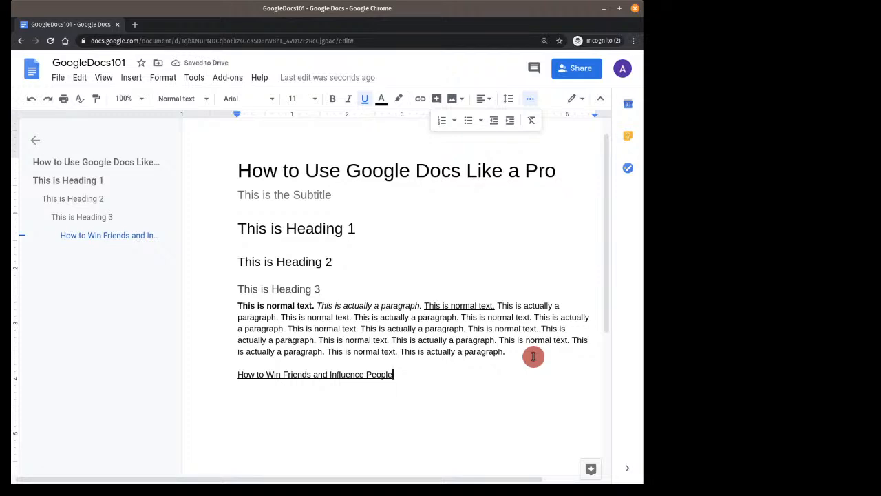
click(372, 103)
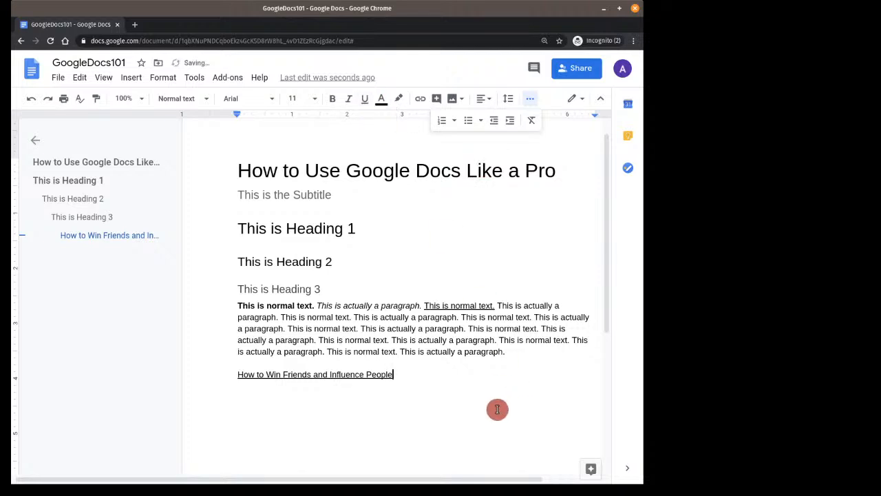
text(is a great book.)
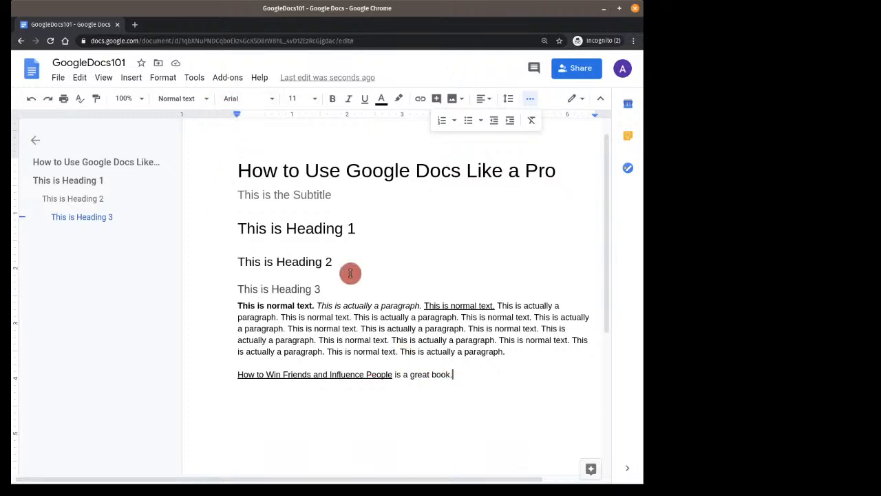
click(340, 170)
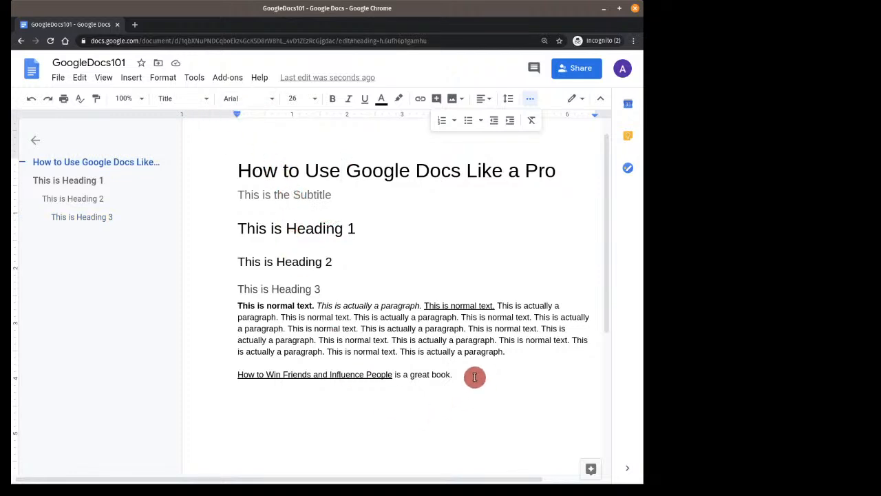
Select the whole document and change its font to Montserrat
click(451, 407)
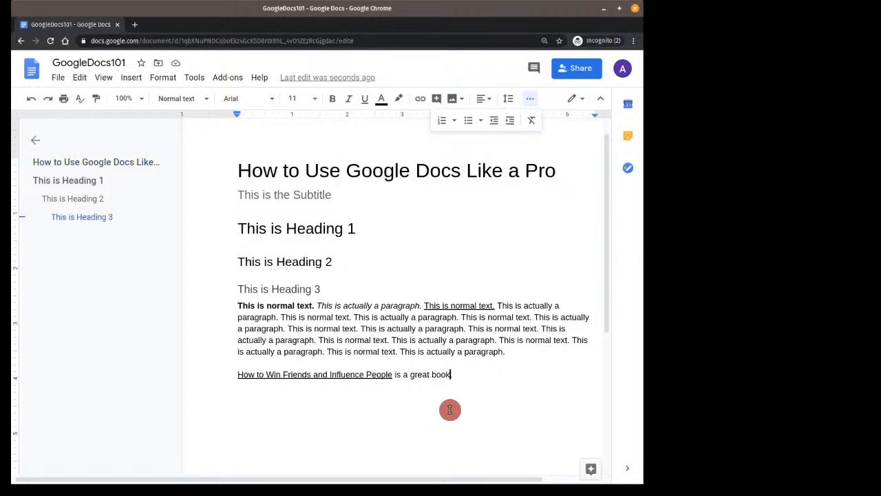
click(80, 78)
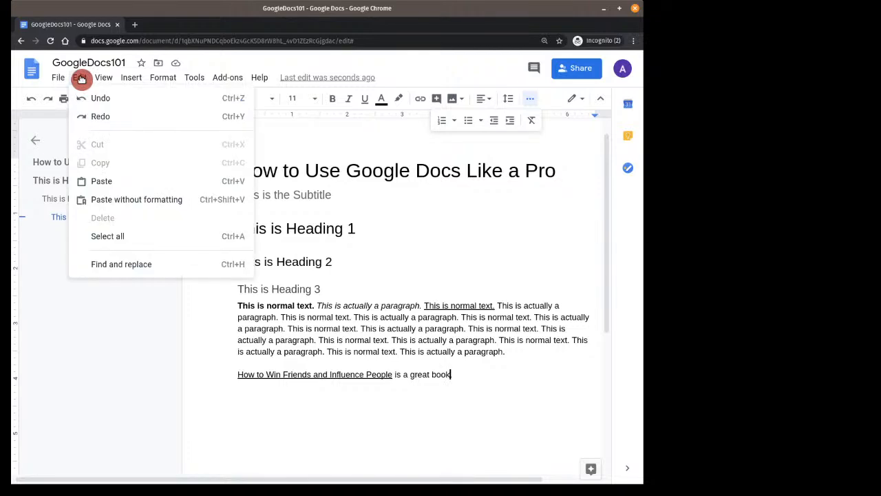
click(117, 239)
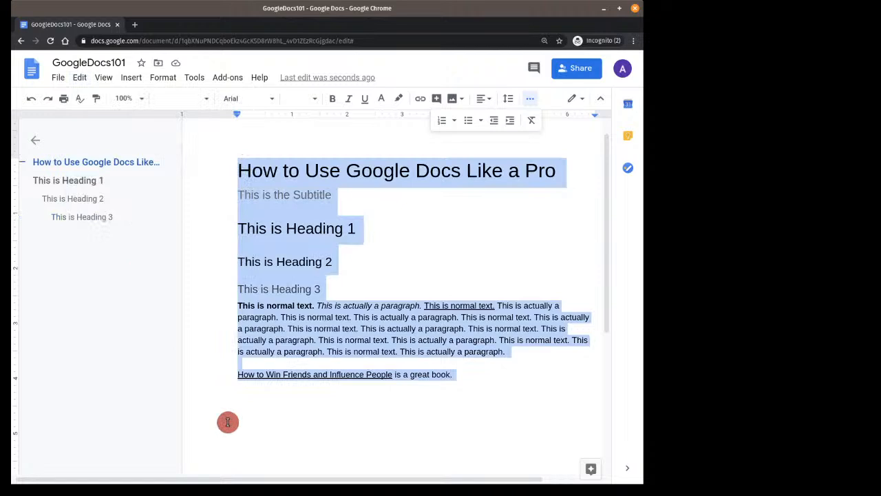
click(275, 104)
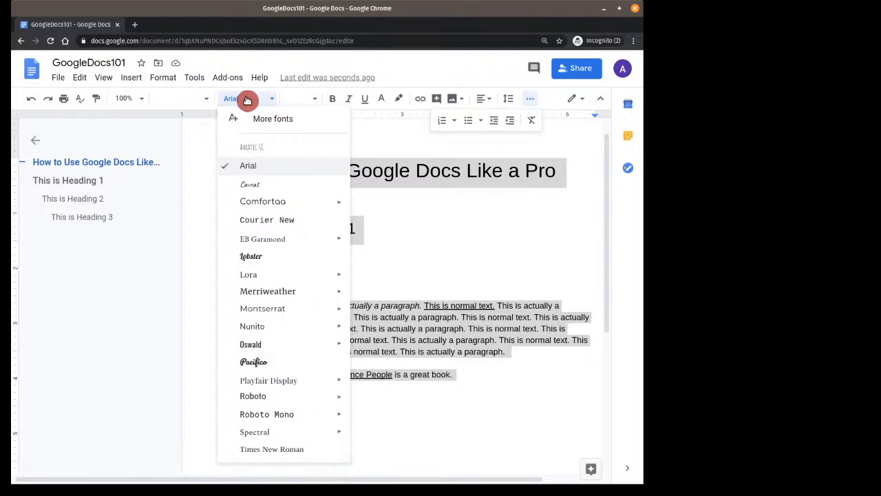
click(278, 313)
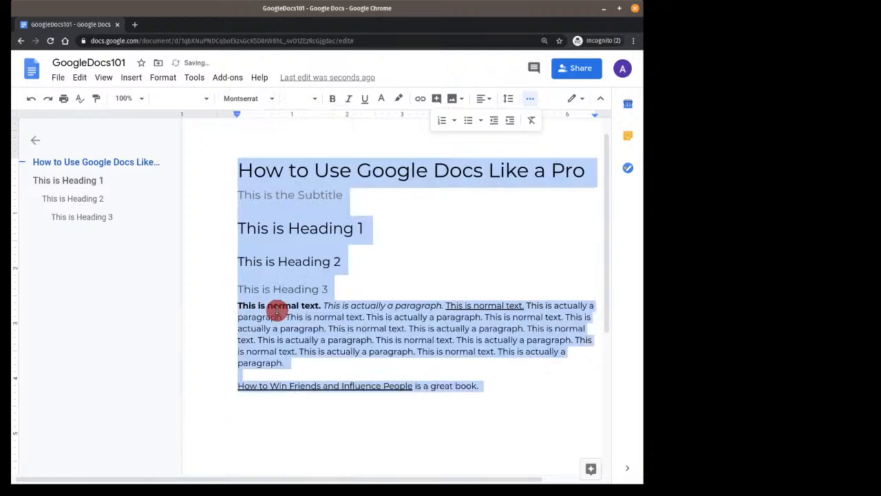
click(381, 414)
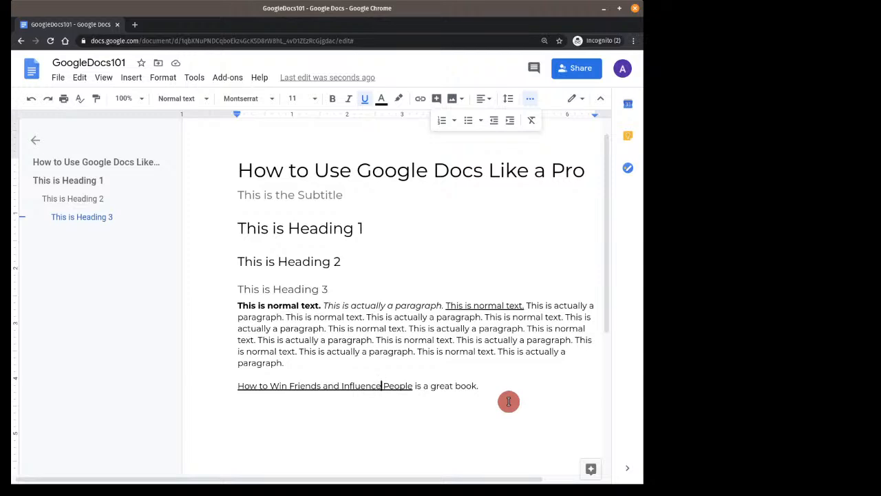
Revert the font to Arial and add an empty line after 'great book.'
key(ctrl+a)
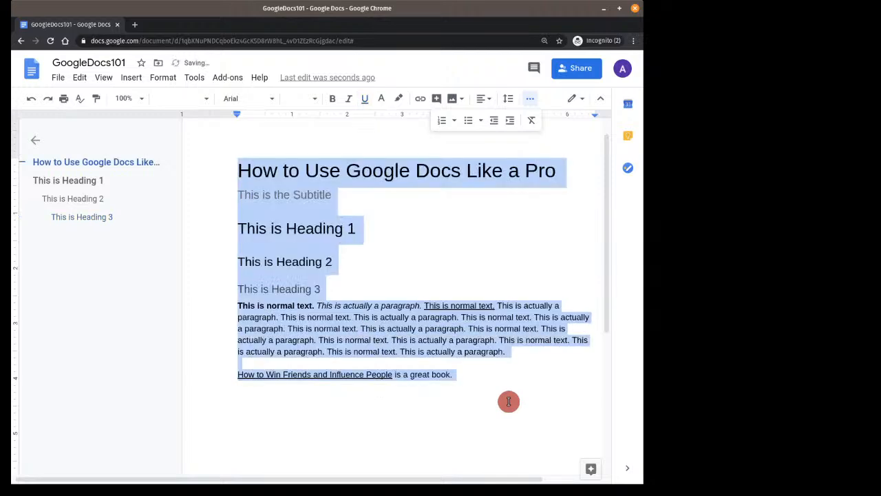
click(509, 401)
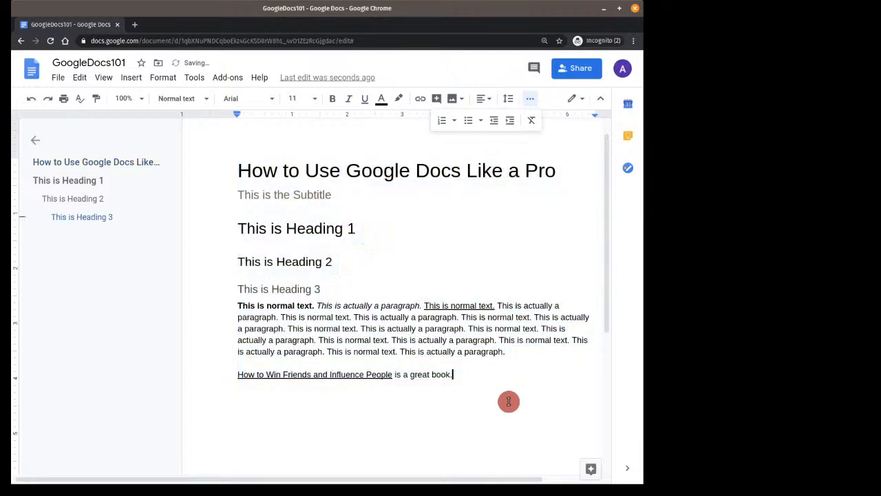
key(Return)
Type 'This is a numbered list' and start a numbered list on the line below
text(This is a numbered list)
key(Return)
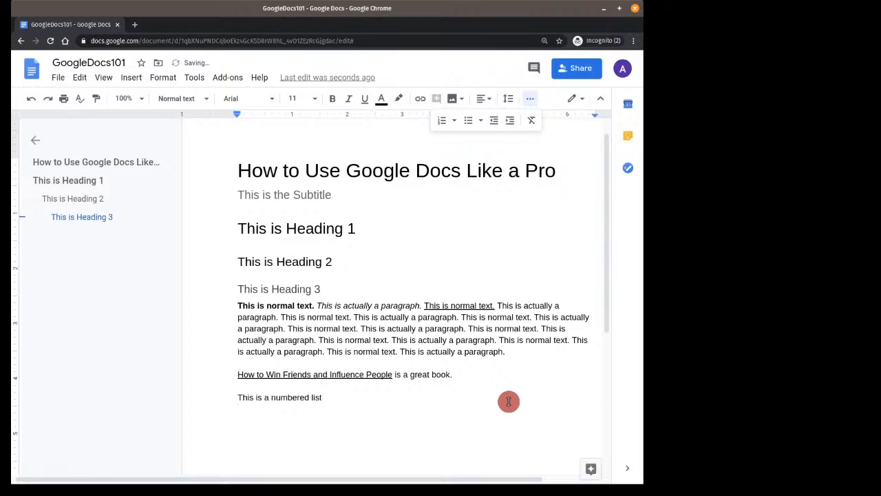
click(533, 101)
click(531, 101)
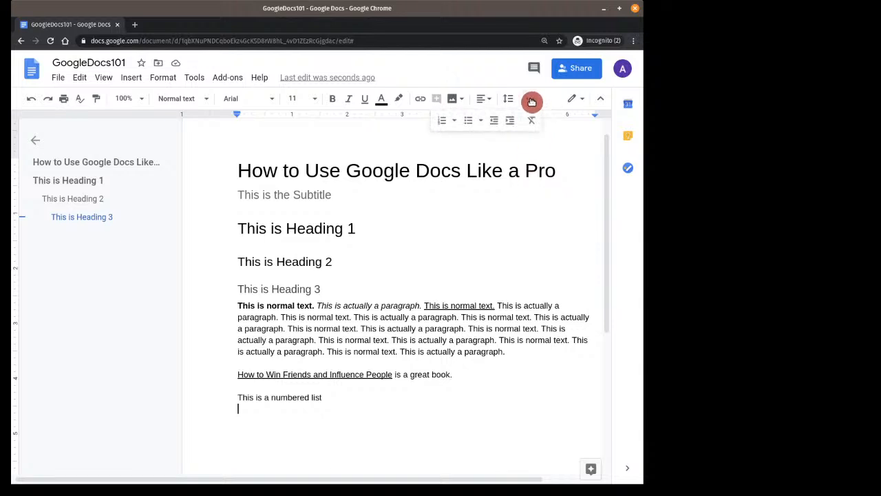
click(446, 120)
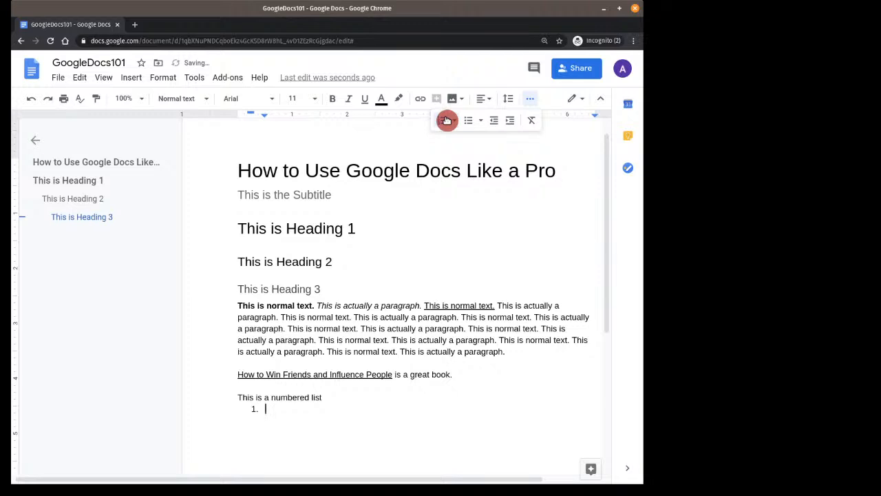
Enter 'This is item 1' and 'This is item 2', then select the 'This is a numbered list' line
text(This is item 1)
key(Return)
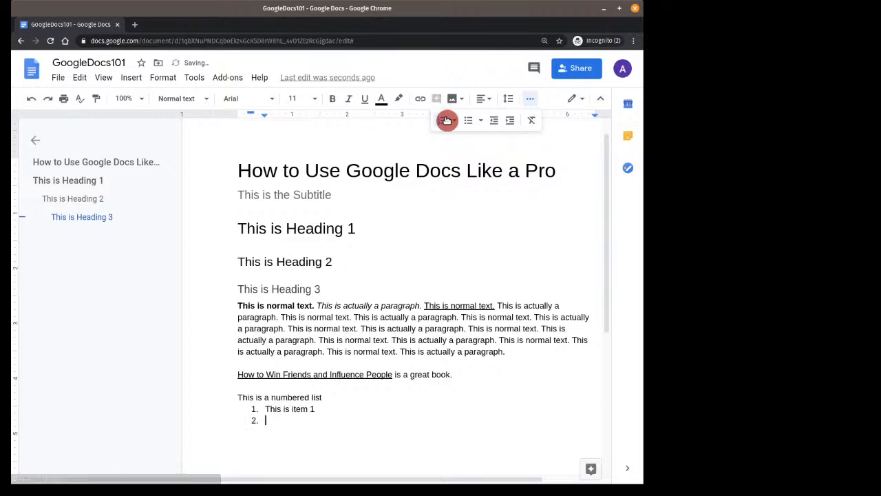
text(This is item 2)
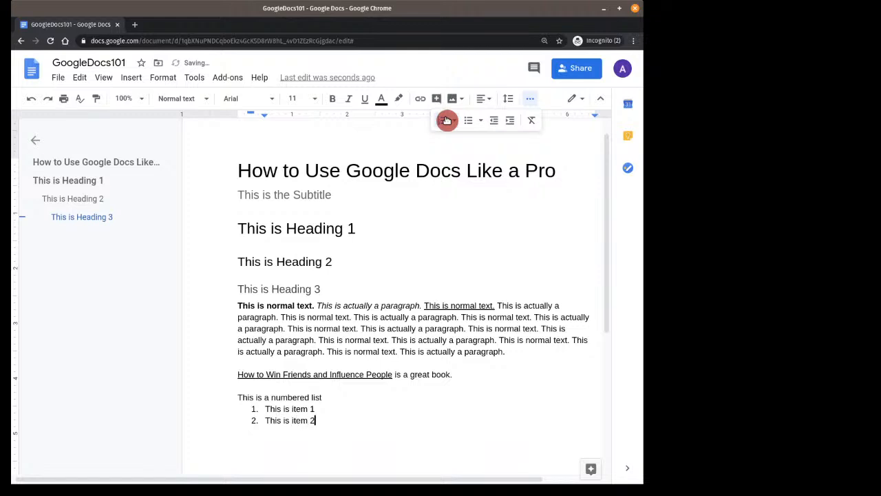
key(Return)
key(Return)
key(Return)
key(Up)
key(Up)
key(Up)
key(Up)
key(Down)
key(shift+End)
key(ctrl+c)
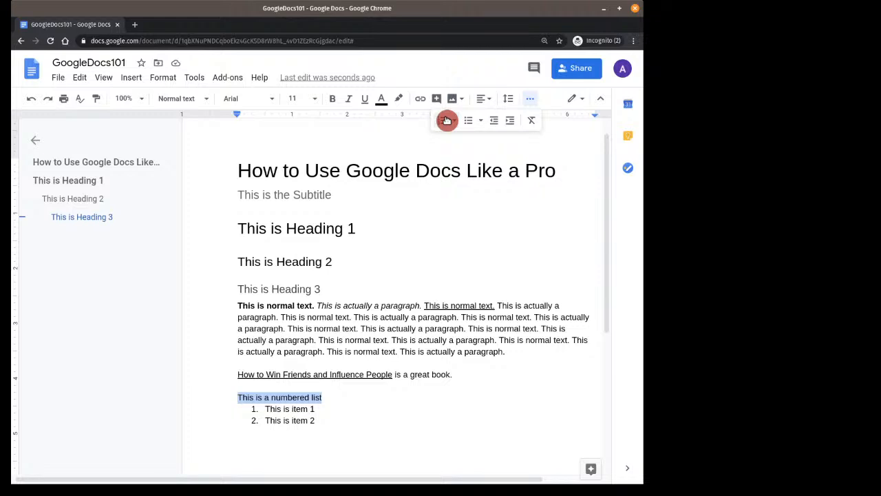
Paste a copy of 'This is a numbered list' on the empty line below item 2
key(Down)
key(Down)
key(Down)
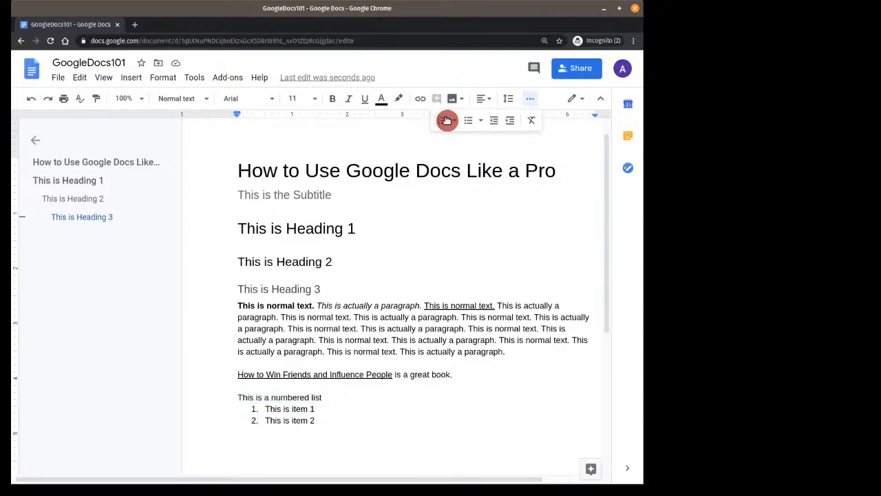
click(80, 80)
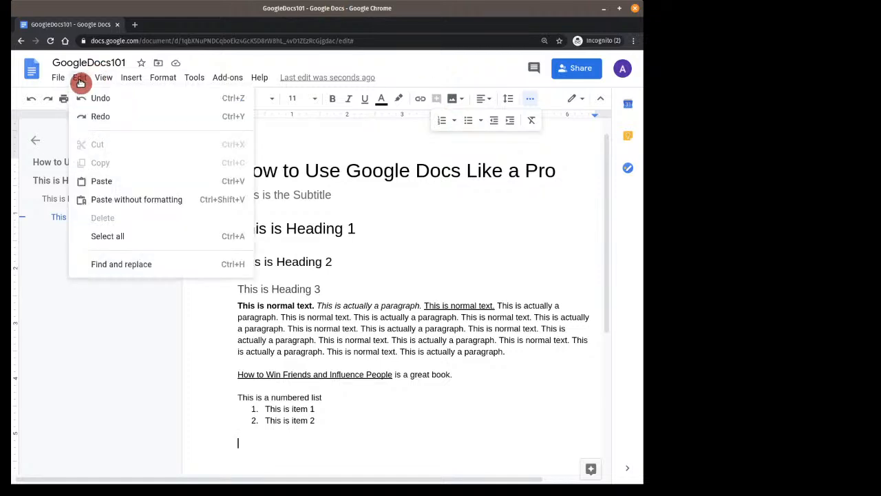
click(85, 182)
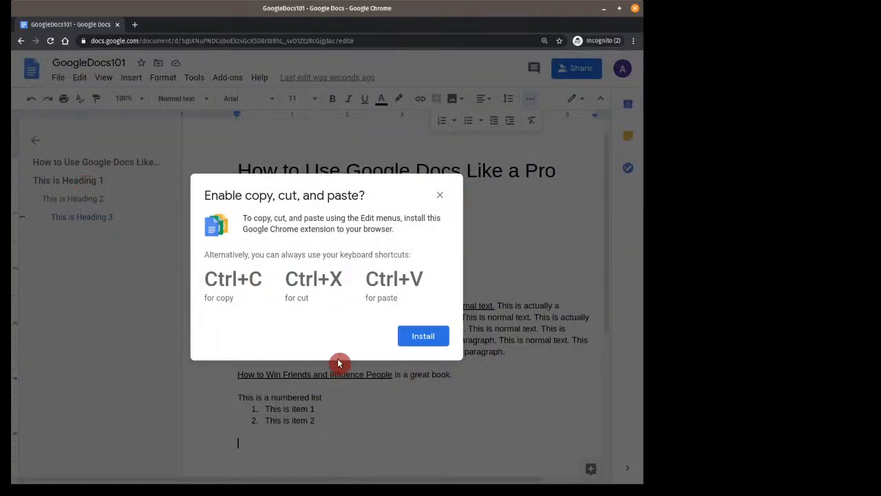
click(440, 195)
key(ctrl+v)
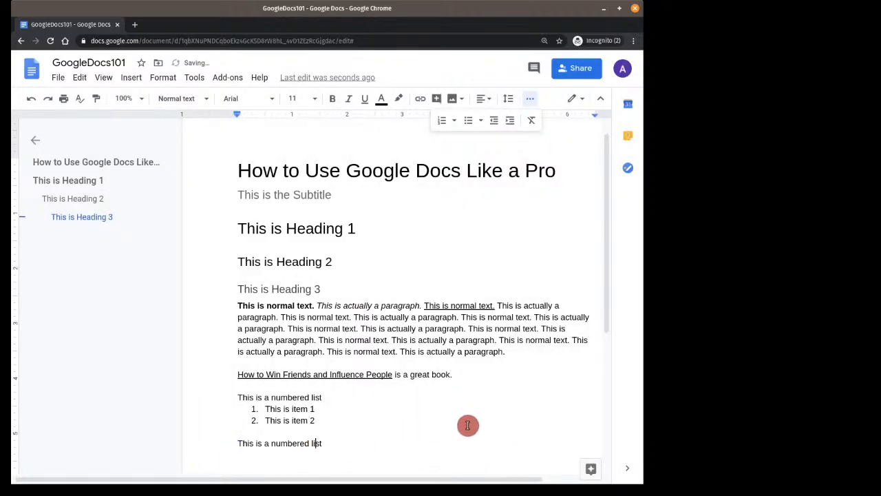
key(Left)
key(Left)
Change the pasted line to 'This is a unordered list' and start a new line
key(ctrl+shift+Left)
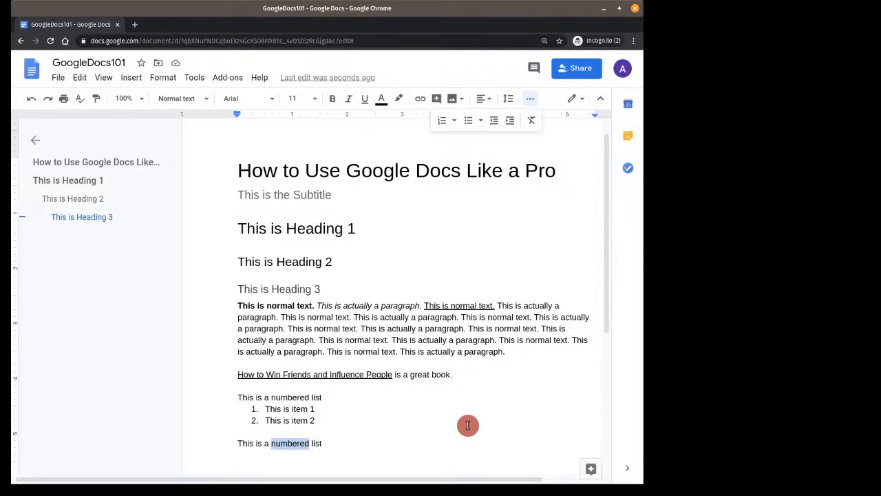
text(unord)
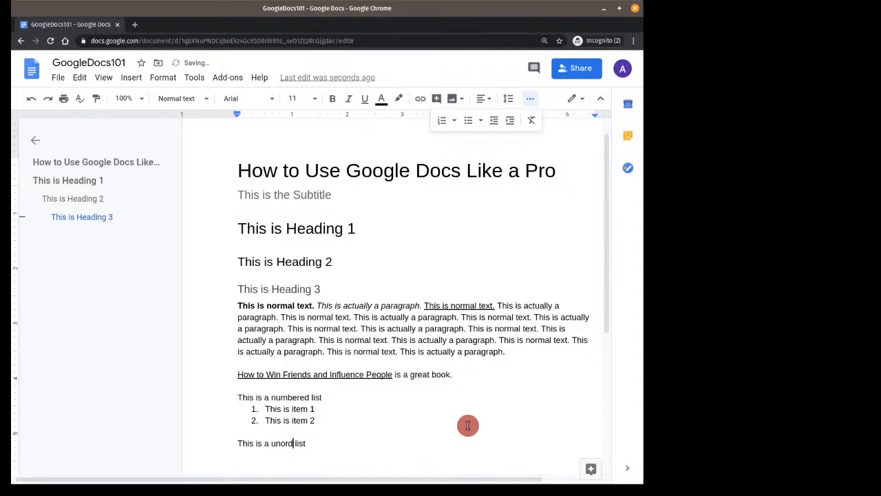
text(ered)
key(Return)
Create a bulleted list of Item 1, Item 2 and Item 3
click(469, 121)
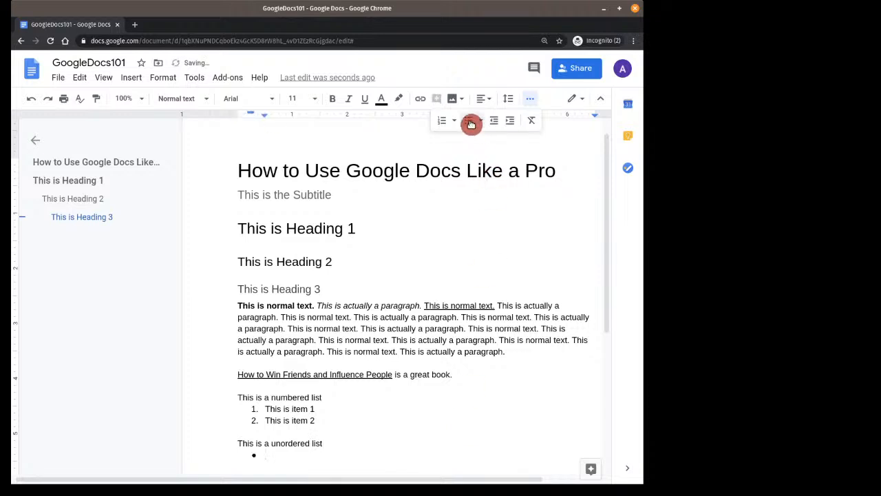
text(Item 1)
key(Return)
text(Item 2)
key(Return)
text(I)
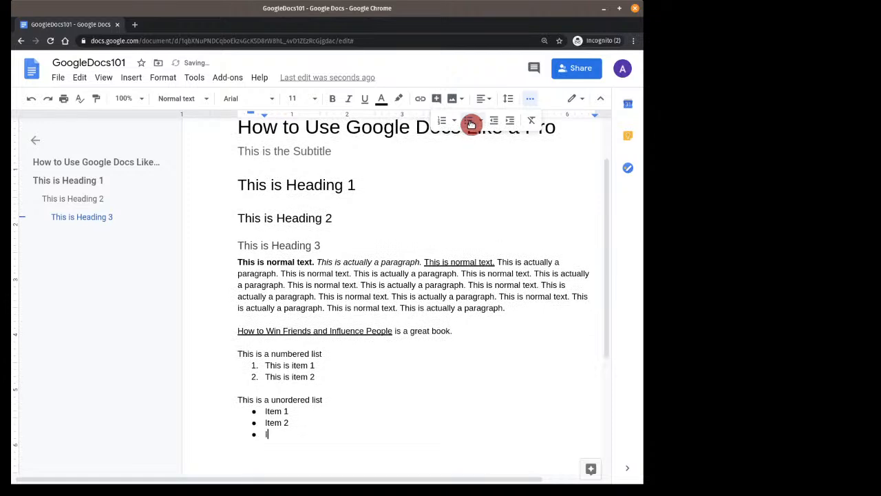
text(tem 3)
End the bulleted list with an empty line below, then bring up the Share dialog
key(Return)
click(470, 122)
key(Return)
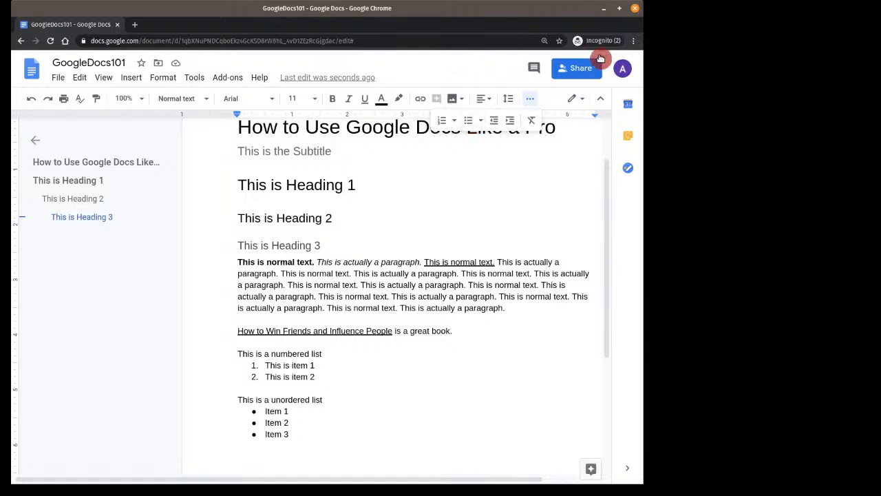
scroll(523, 339, up, 1)
scroll(522, 340, up, 2)
scroll(520, 328, down, 2)
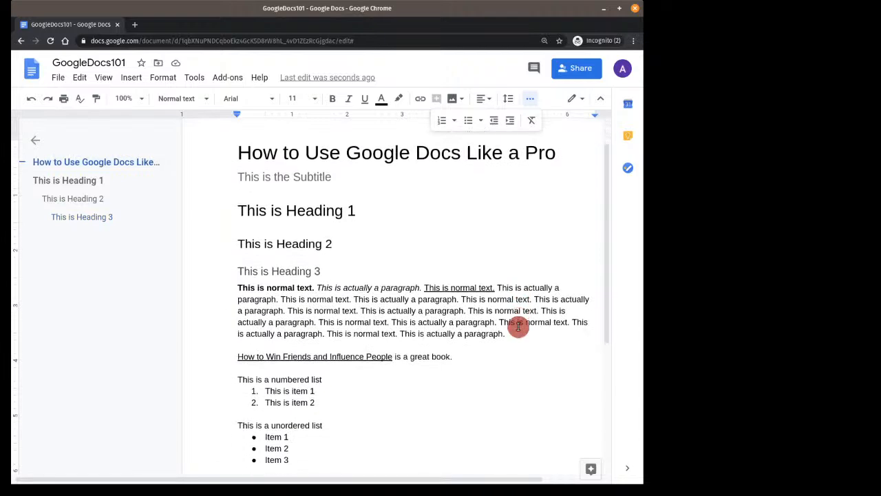
scroll(510, 271, up, 1)
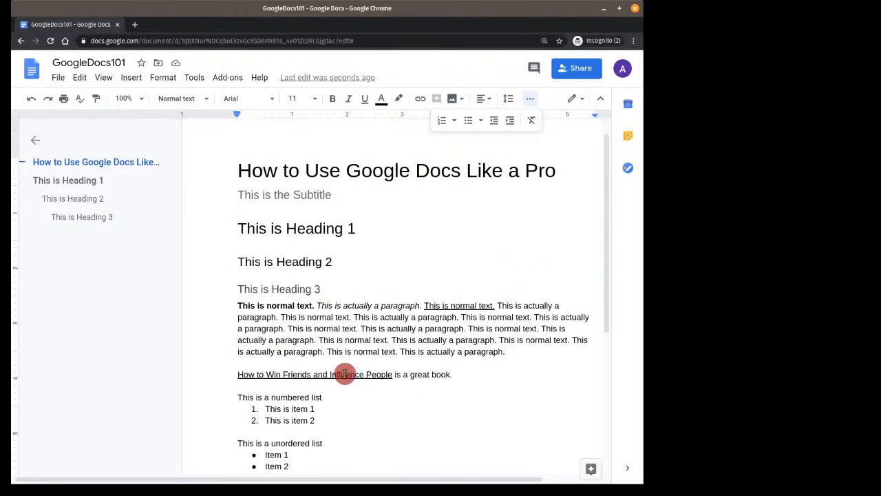
click(568, 72)
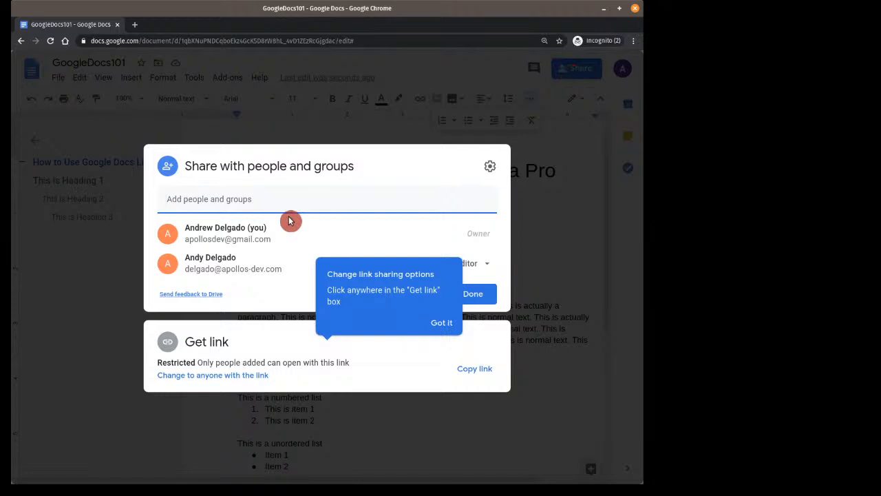
Add the collaborator's e-mail address as a share recipient
click(254, 204)
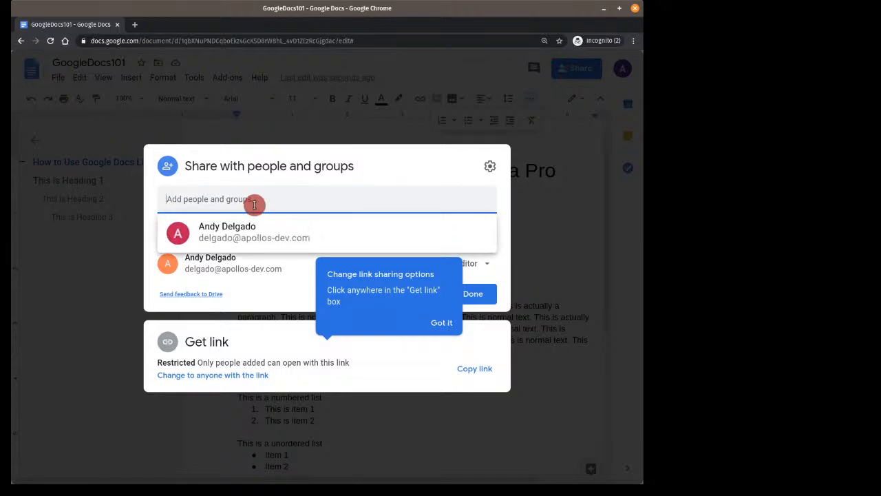
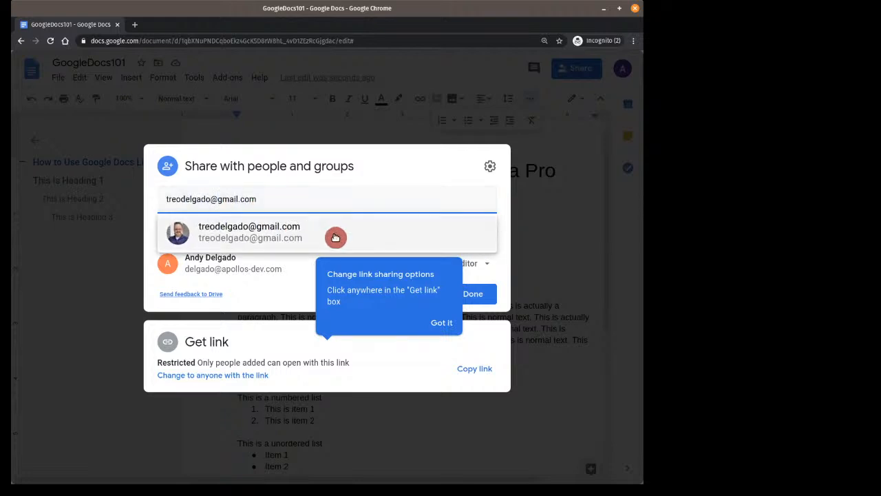
click(305, 237)
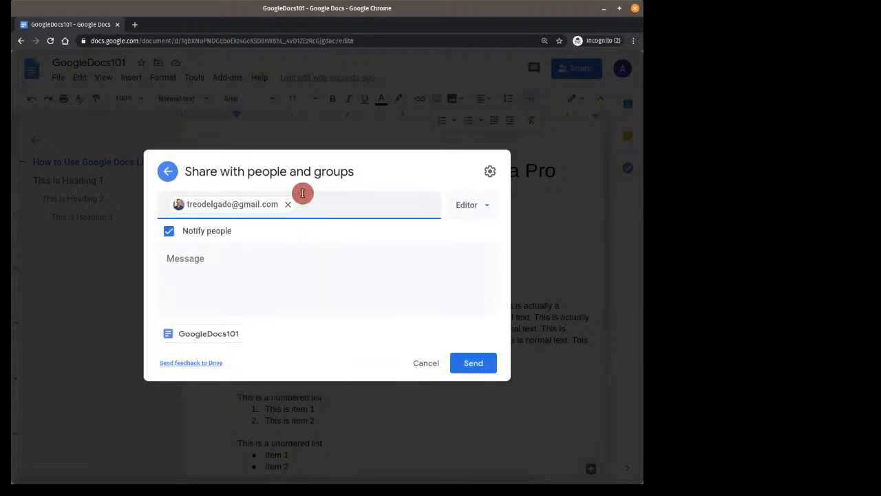
Write the note 'Please proof this doc and make changes as needed.'
click(237, 265)
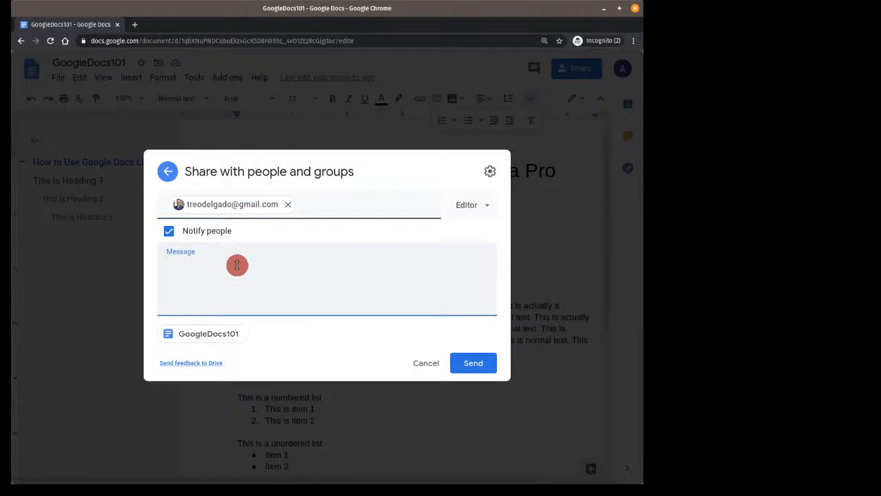
text(Please proof this doc and make changes as needed)
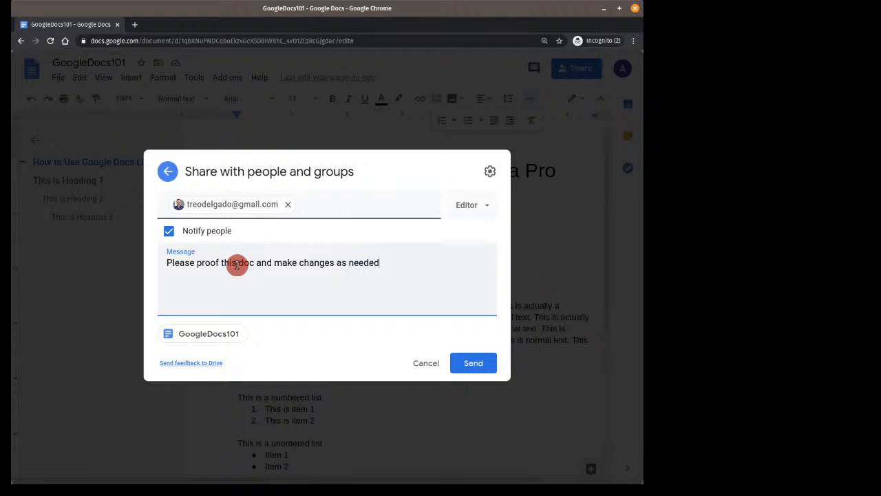
text(.)
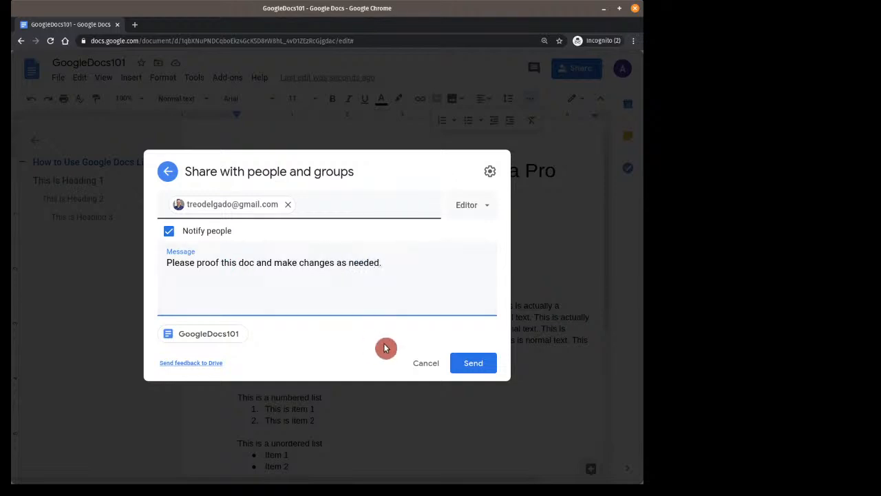
Keep the collaborator's access as Editor and send the invitation
click(484, 210)
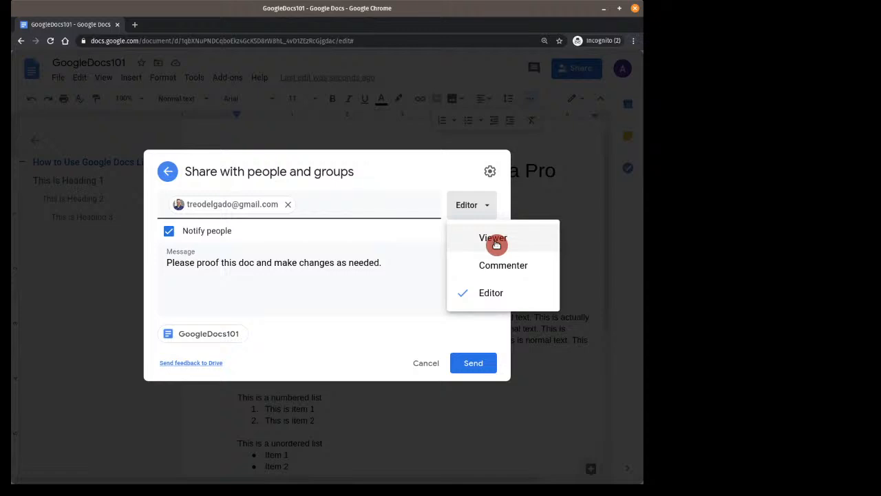
click(491, 295)
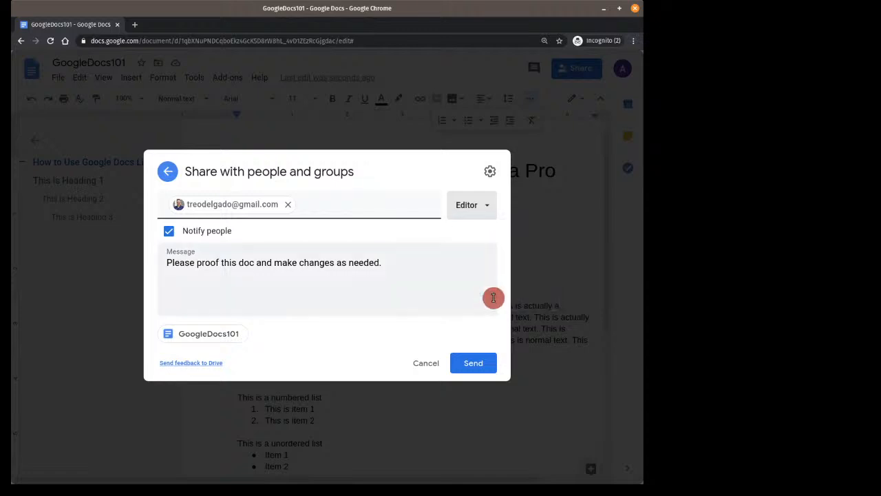
click(484, 366)
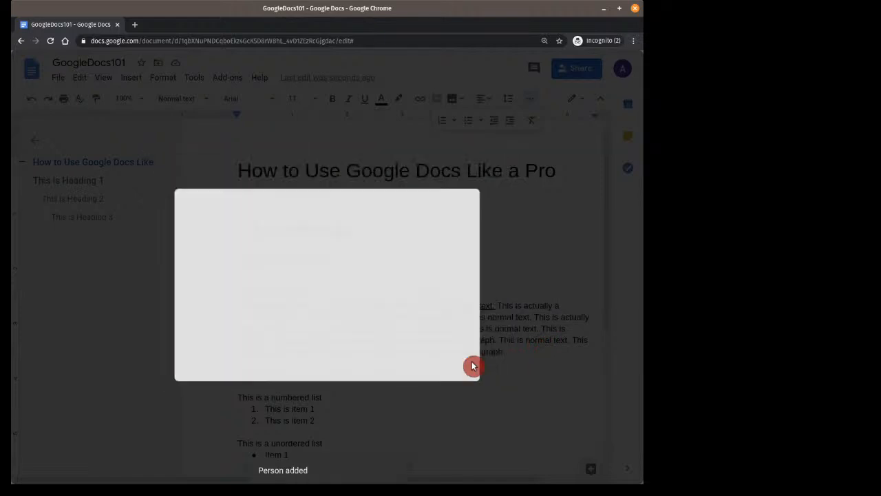